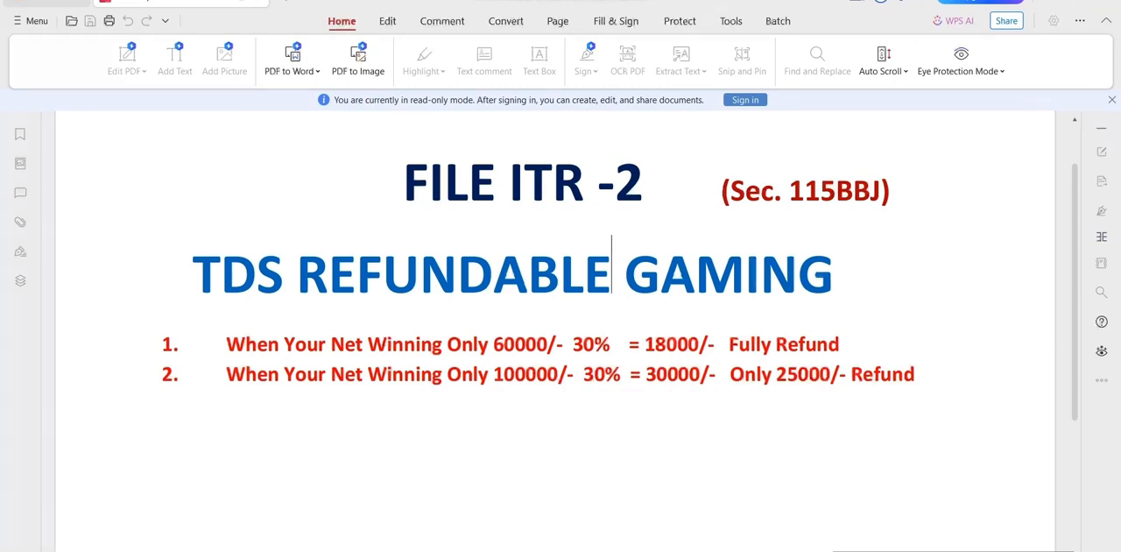
# Switch to the e-Filing portal and open a new entry for income chargeable at special rates in Schedule Income from other sources
pyautogui.hotkey('alt', 'Tab')
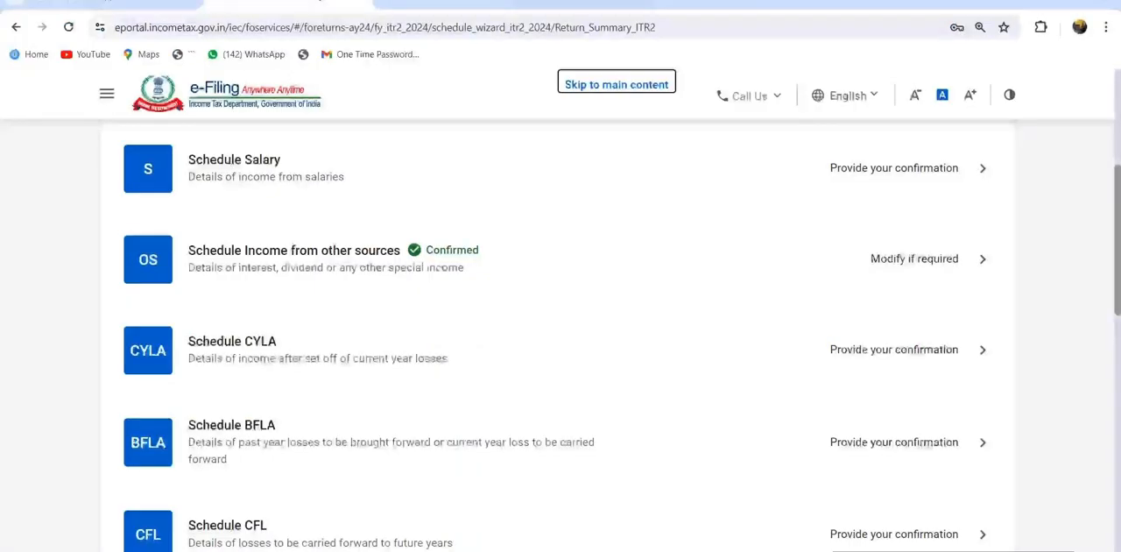
pyautogui.scroll(1, 561, 333)
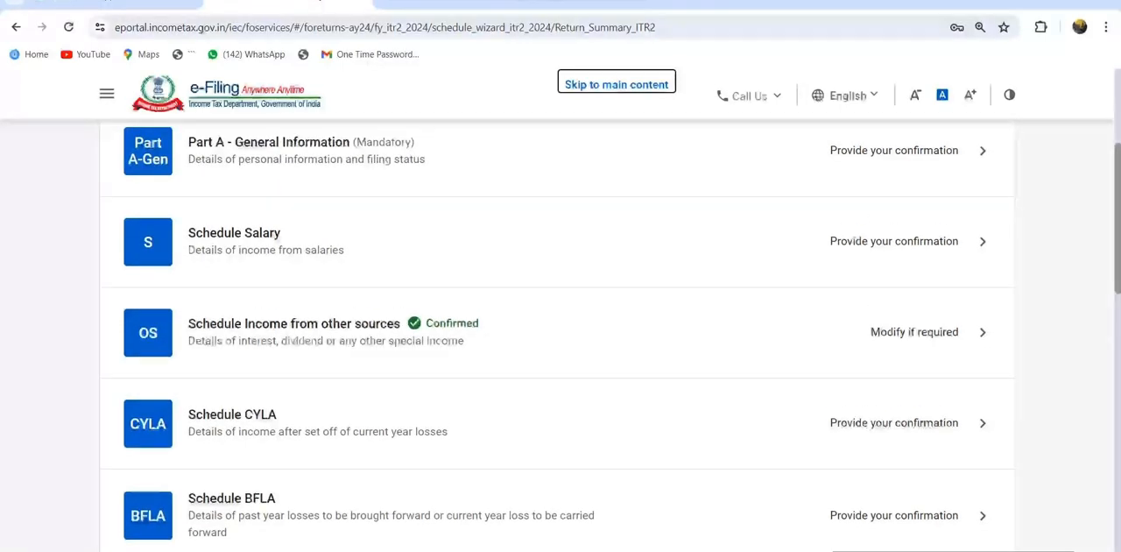
pyautogui.scroll(1, 561, 333)
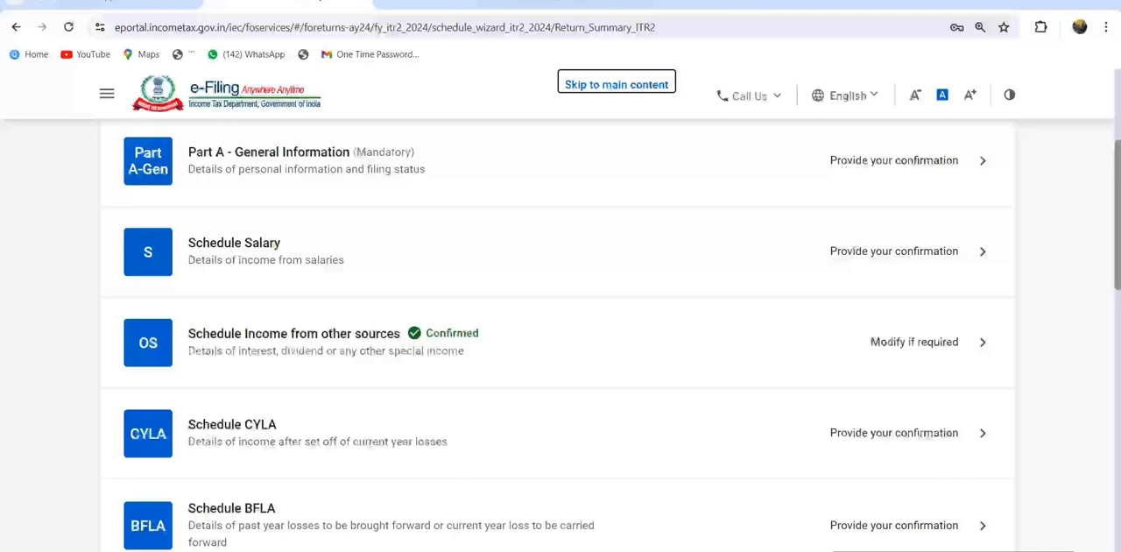
pyautogui.click(377, 334)
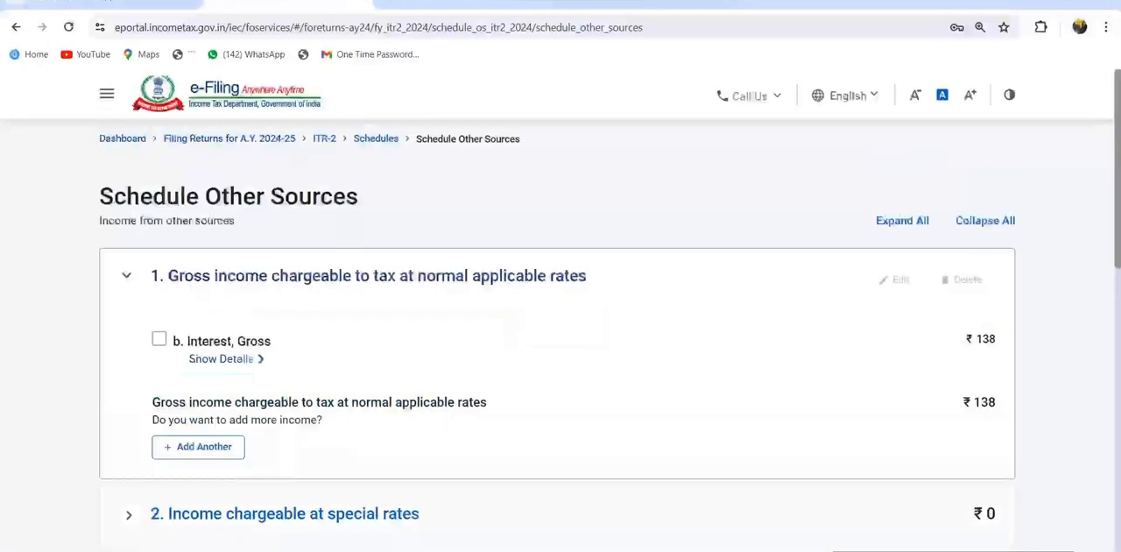
pyautogui.scroll(-2, 561, 351)
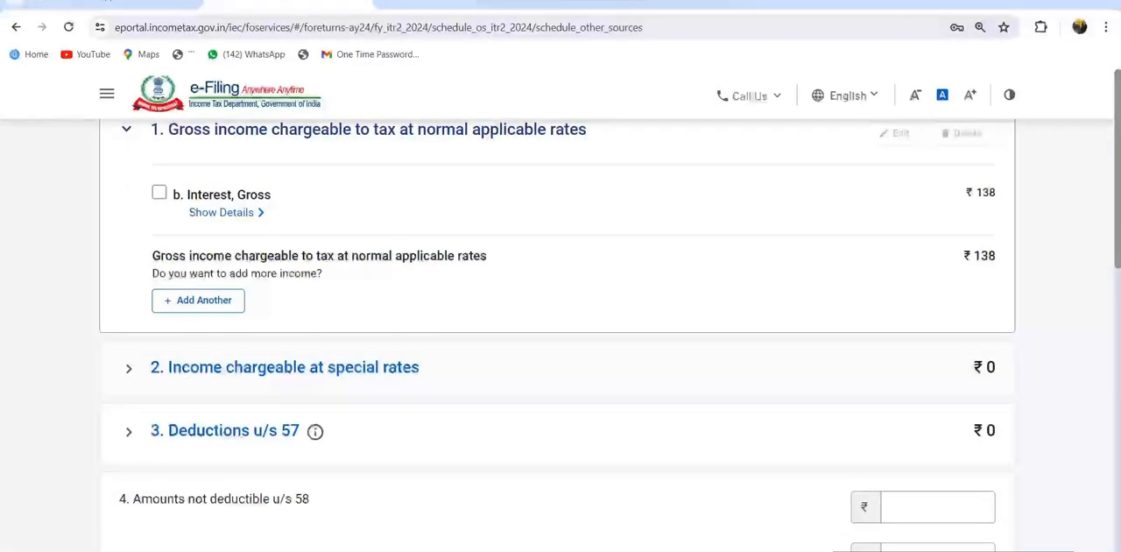
pyautogui.click(285, 367)
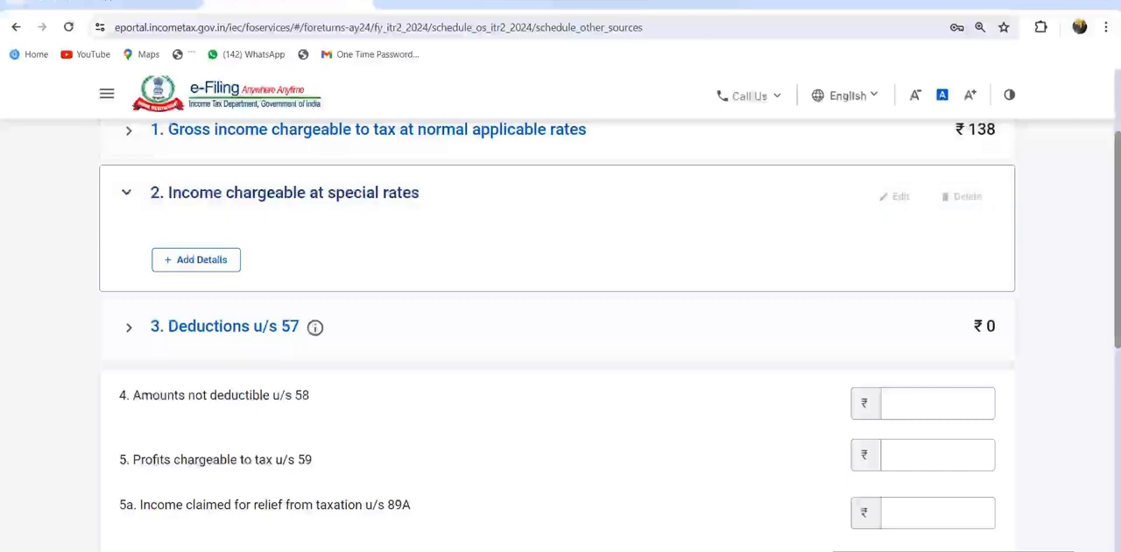
pyautogui.click(196, 260)
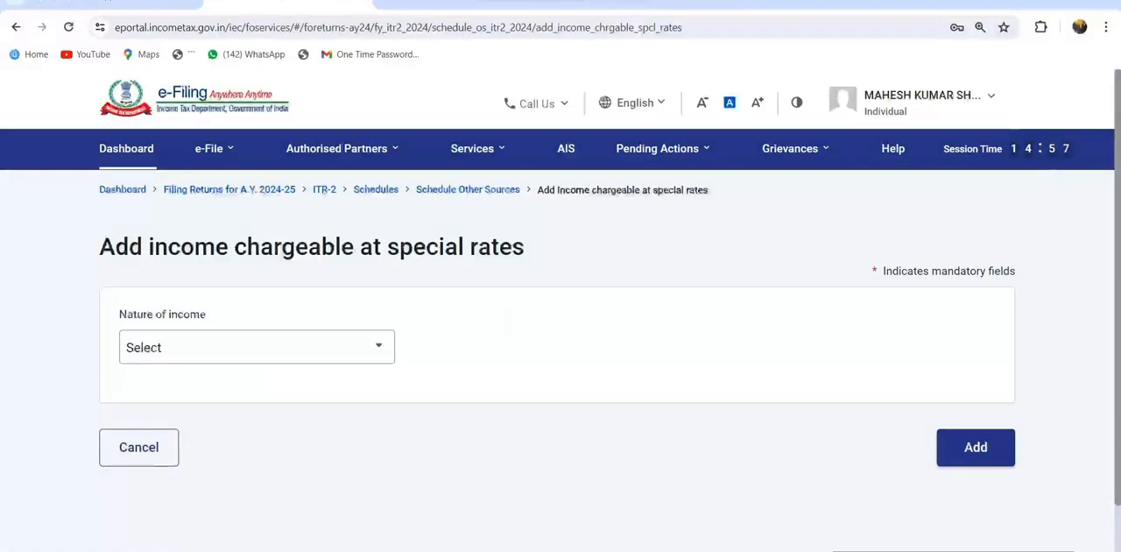
# Choose a(ii), Income by way of winnings from online games chargeable u/s 115BBJ, as the nature of income
pyautogui.click(257, 348)
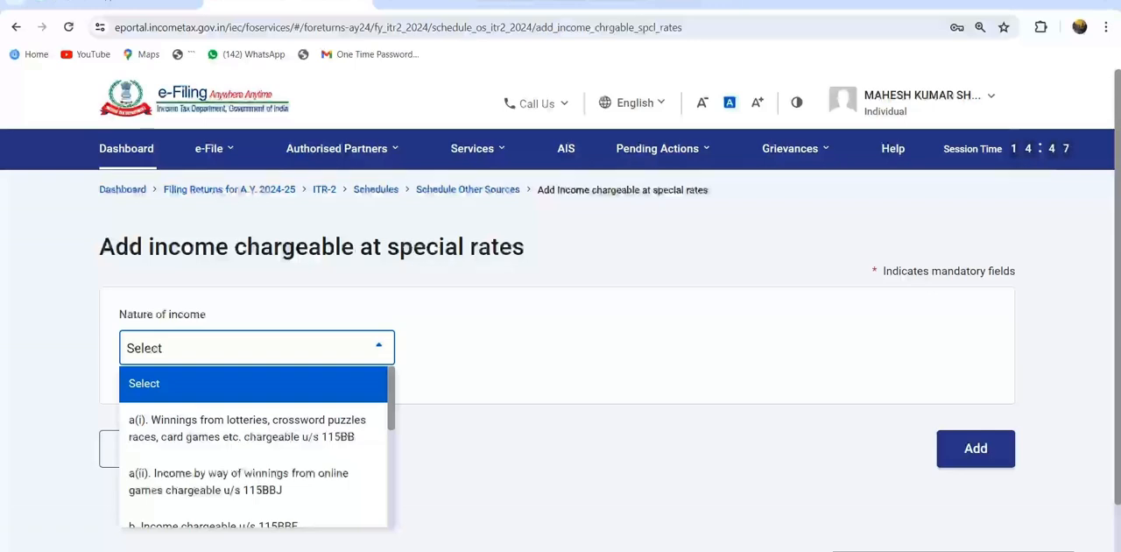
pyautogui.scroll(-1, 253, 447)
pyautogui.scroll(-2, 253, 446)
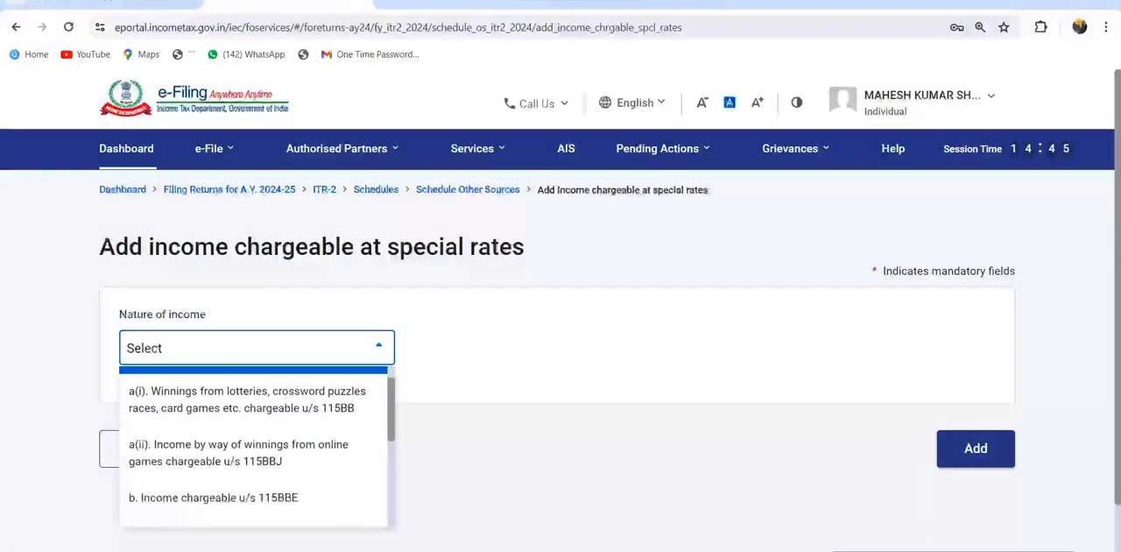
pyautogui.scroll(-3, 258, 447)
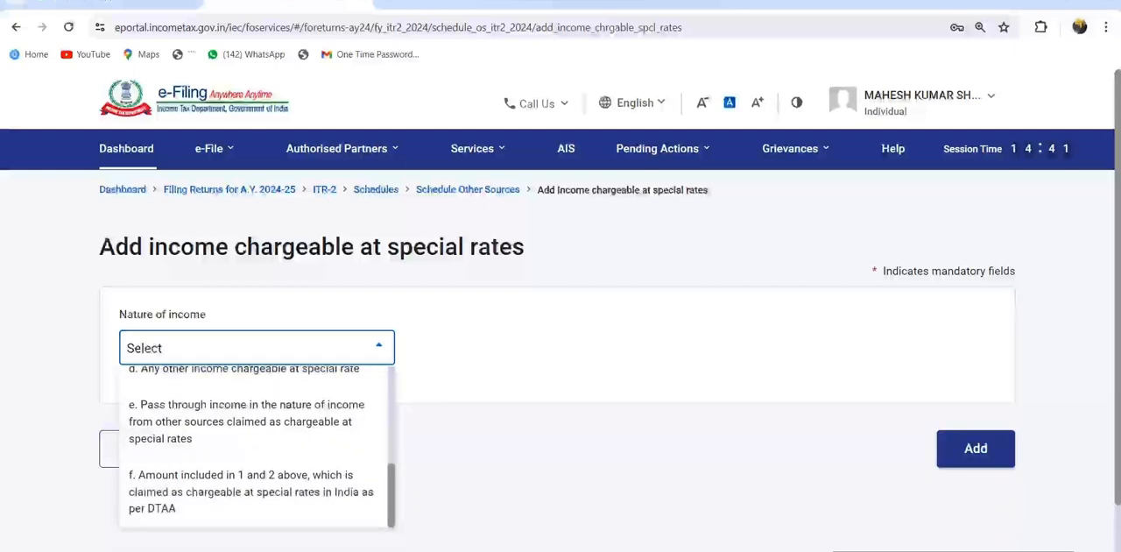
pyautogui.scroll(5, 258, 447)
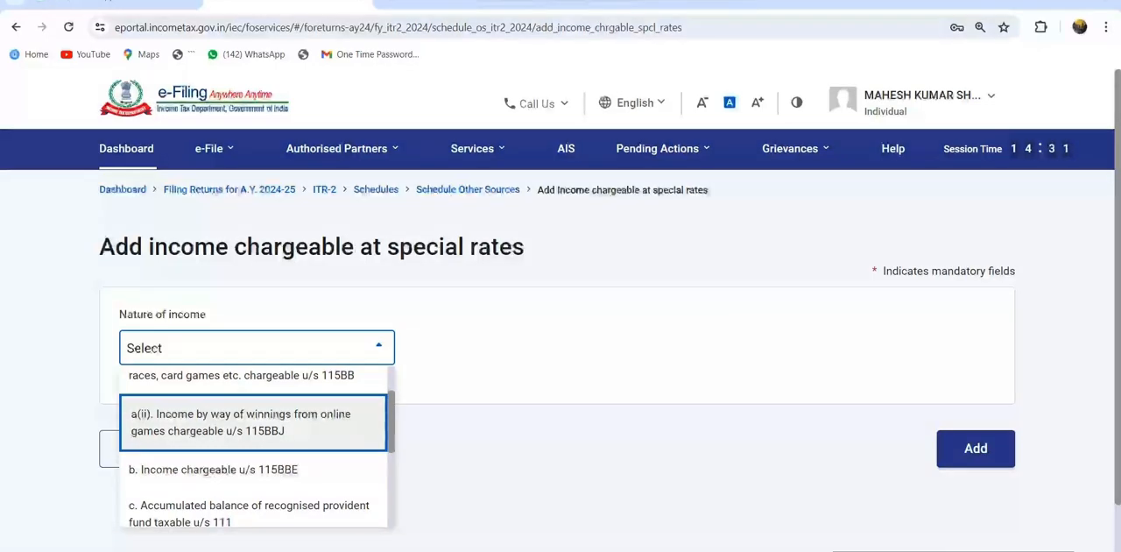
pyautogui.press('Return')
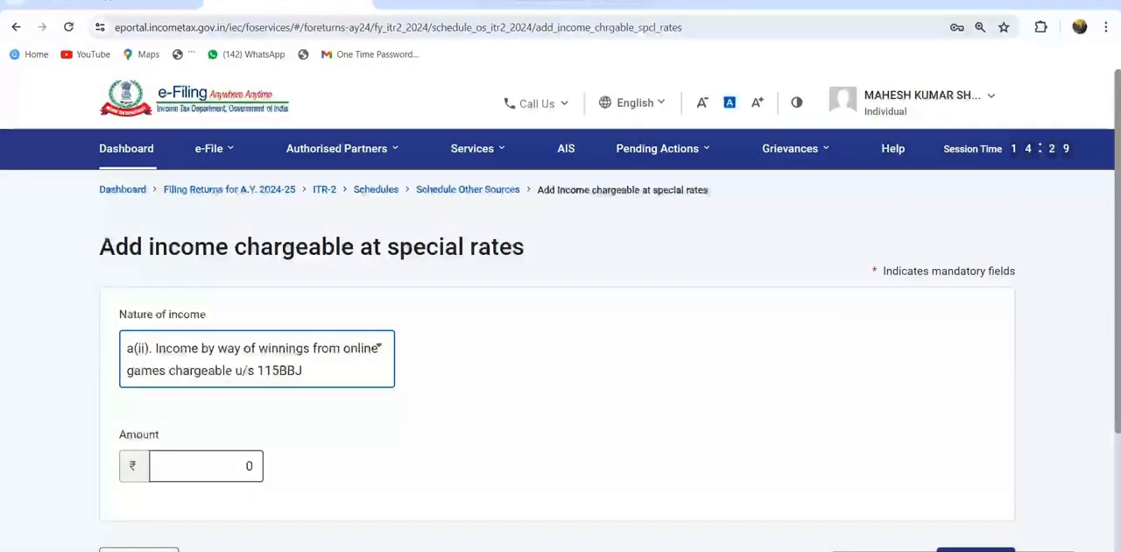
# Set the online games winnings amount to 60,000 and add the entry to the schedule
pyautogui.hotkey('alt', 'Tab')
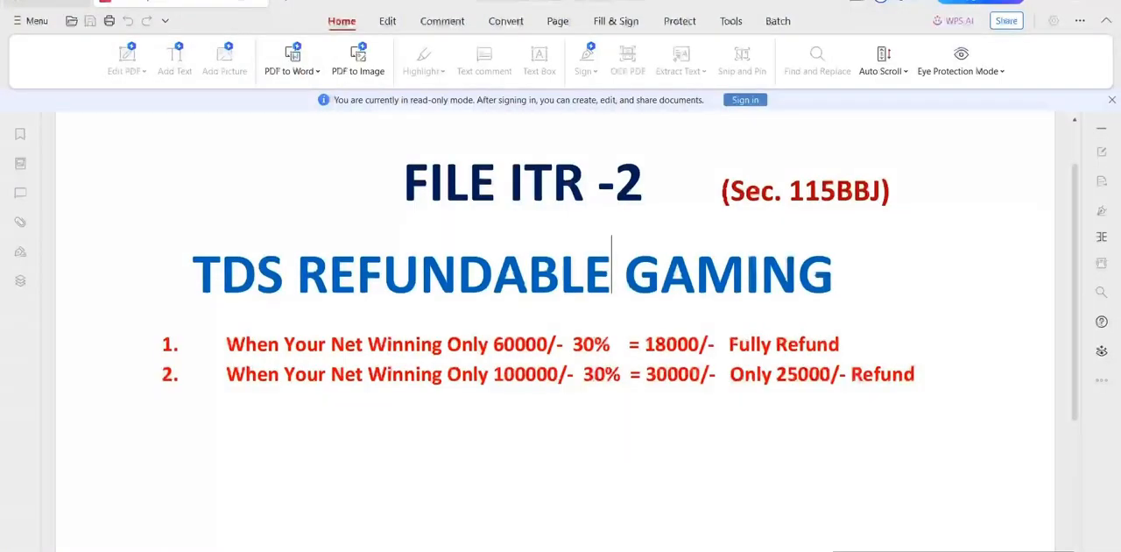
pyautogui.hotkey('alt', 'Tab')
pyautogui.click(207, 464)
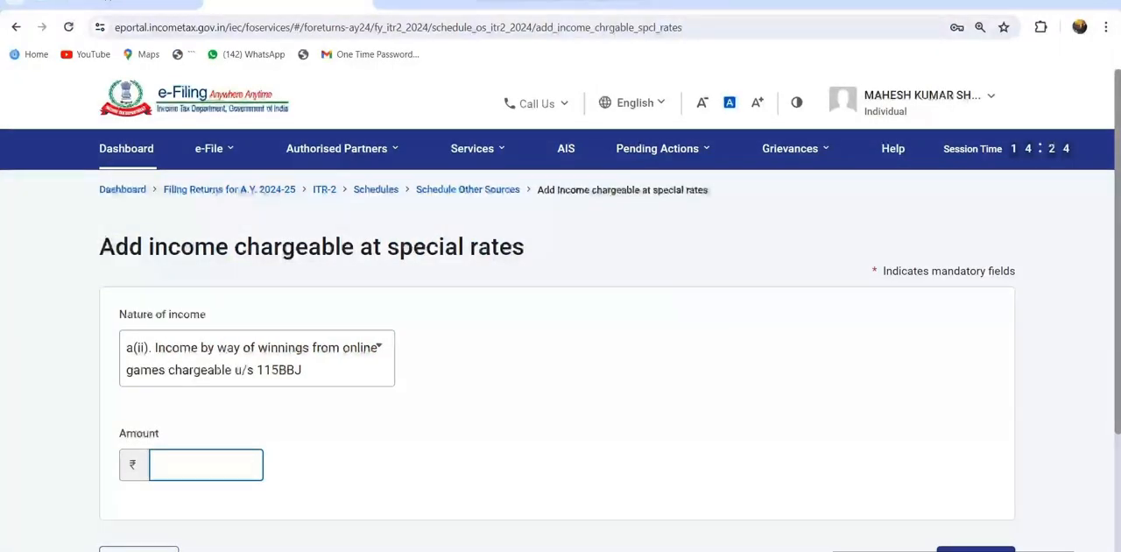
pyautogui.write('600000')
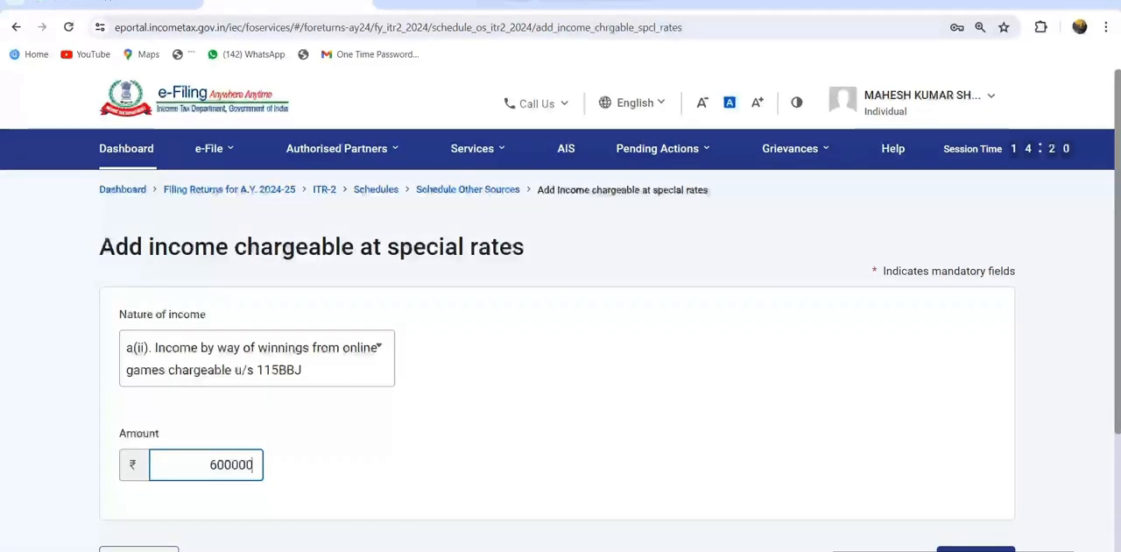
pyautogui.press('BackSpace')
pyautogui.press('Tab')
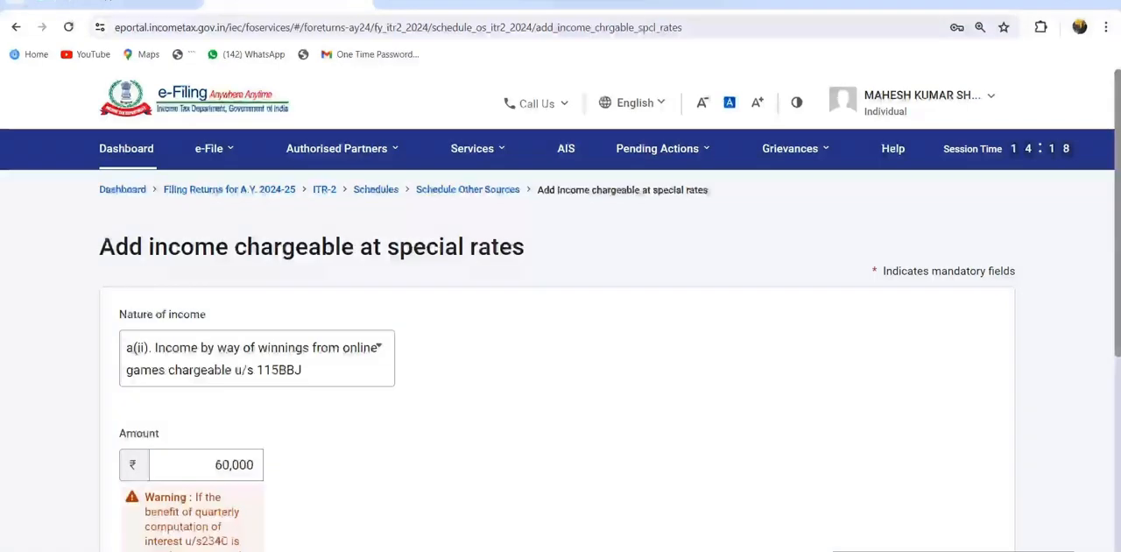
pyautogui.scroll(-5, 561, 351)
pyautogui.click(976, 363)
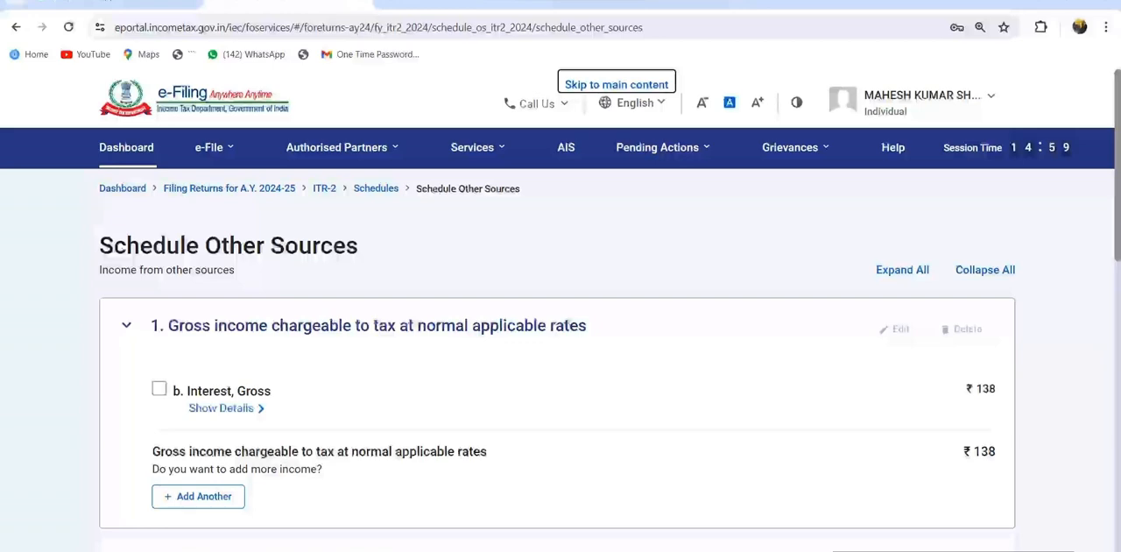
# Confirm Schedule Other Sources
pyautogui.scroll(-10, 560, 350)
pyautogui.scroll(-3, 561, 350)
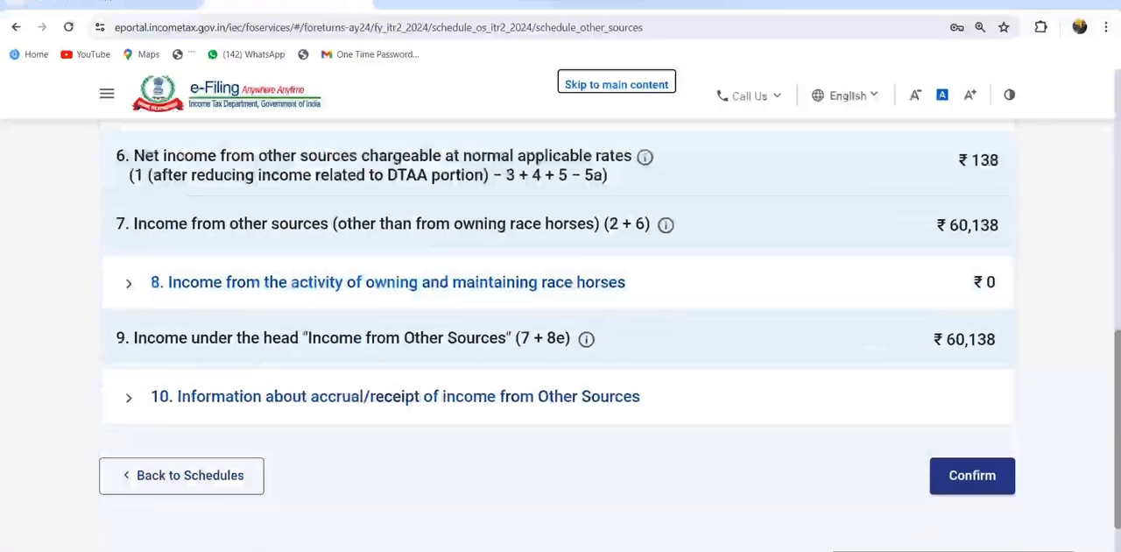
pyautogui.click(972, 452)
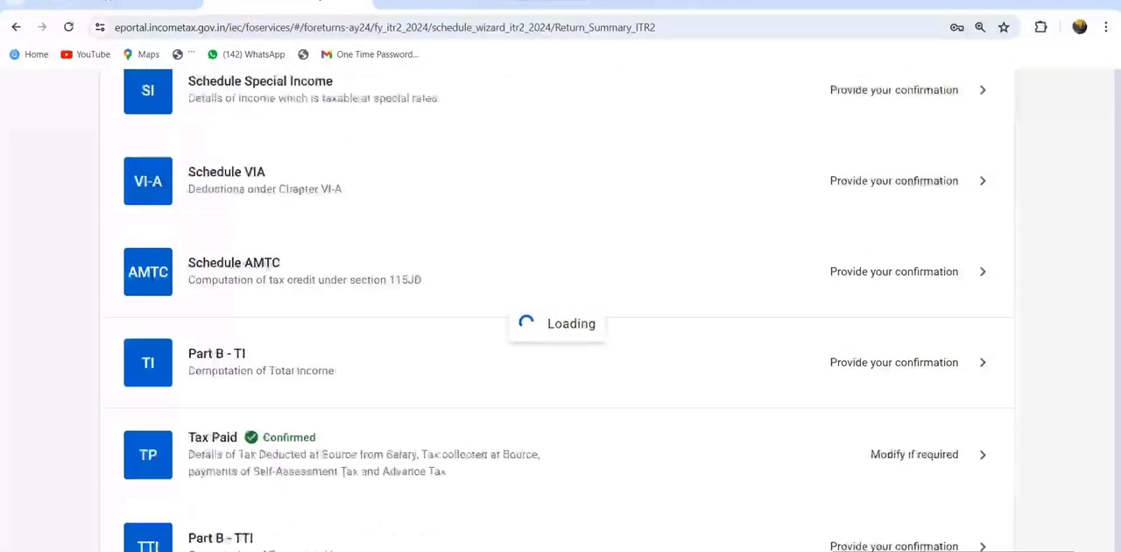
# Open Part B - TTI, the computation of tax on total income, from the schedules summary
pyautogui.scroll(1, 557, 333)
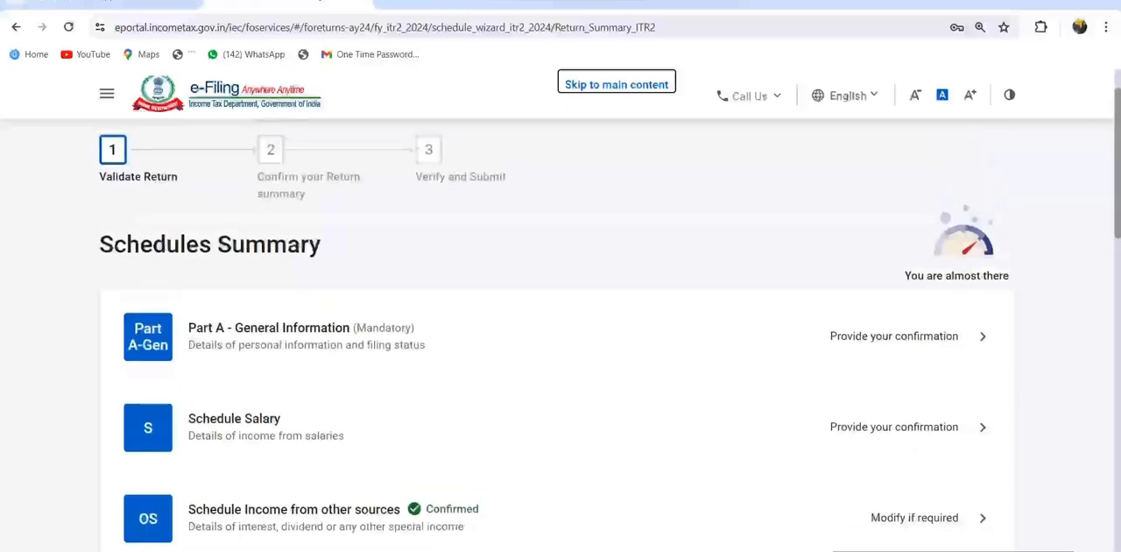
pyautogui.scroll(-6, 561, 333)
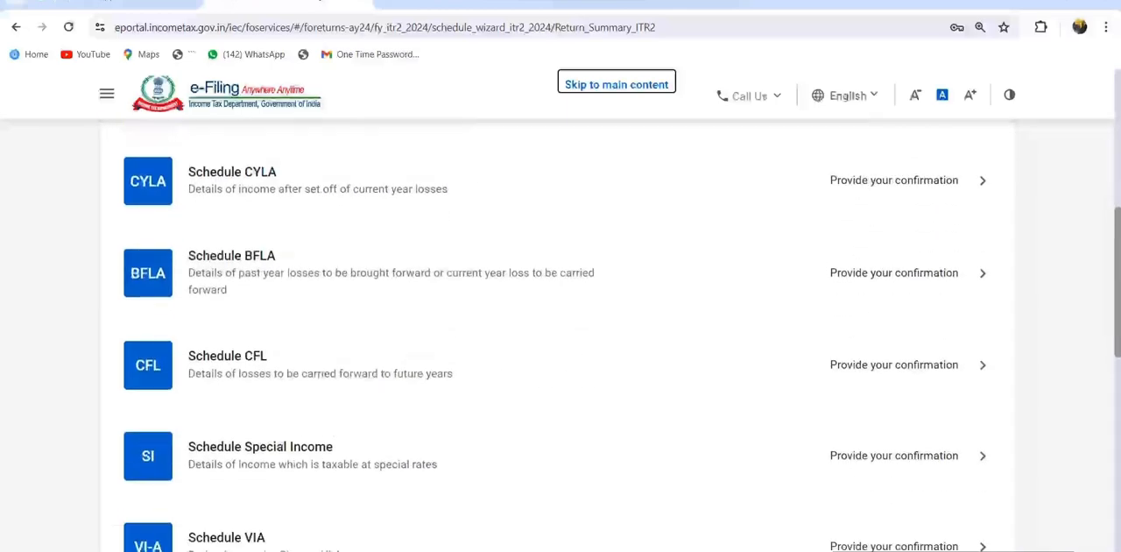
pyautogui.scroll(-3, 561, 333)
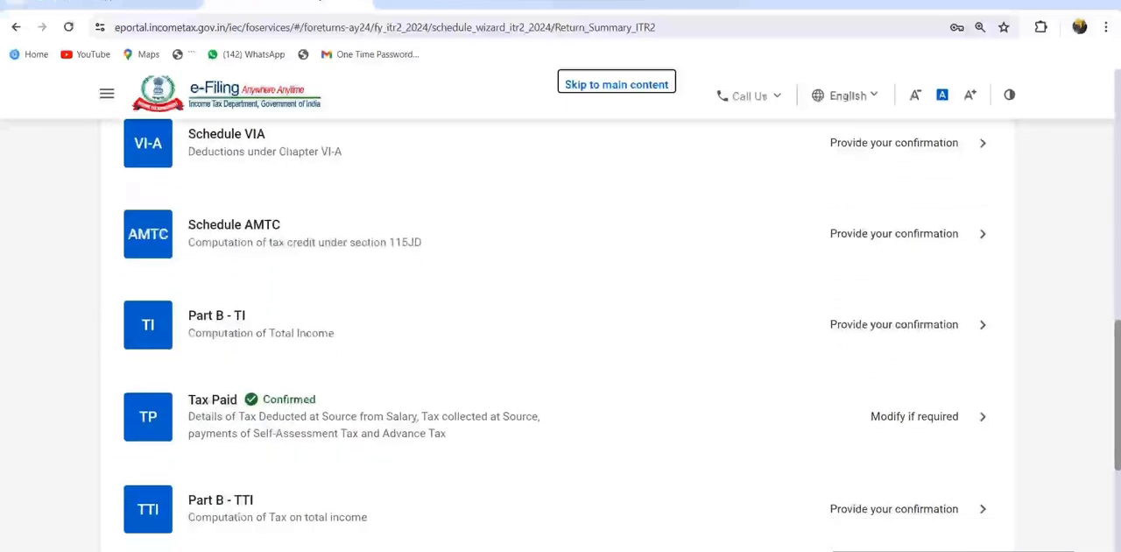
pyautogui.scroll(-1, 561, 333)
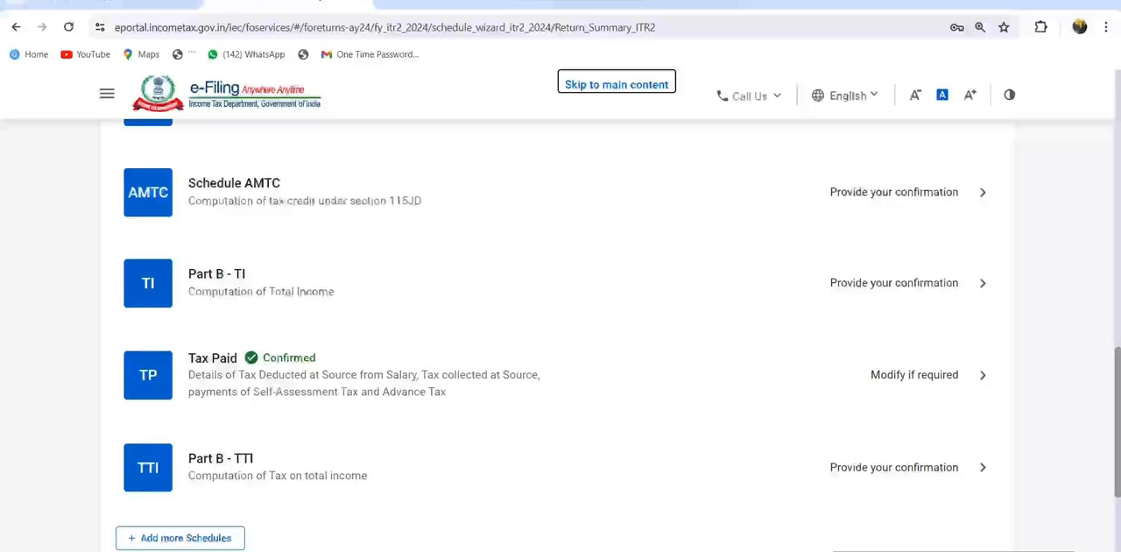
pyautogui.scroll(1, 560, 333)
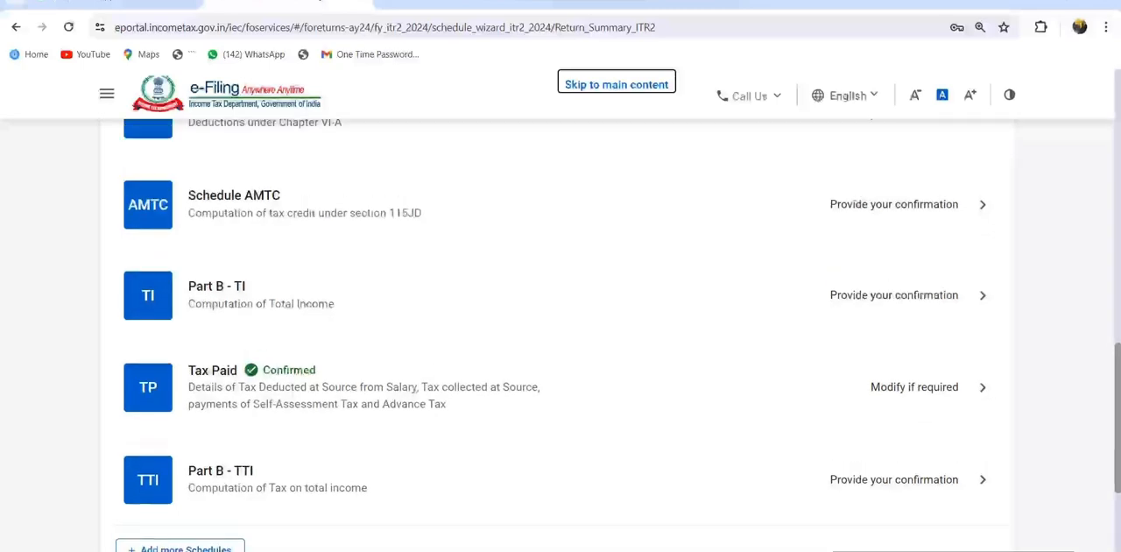
pyautogui.click(221, 472)
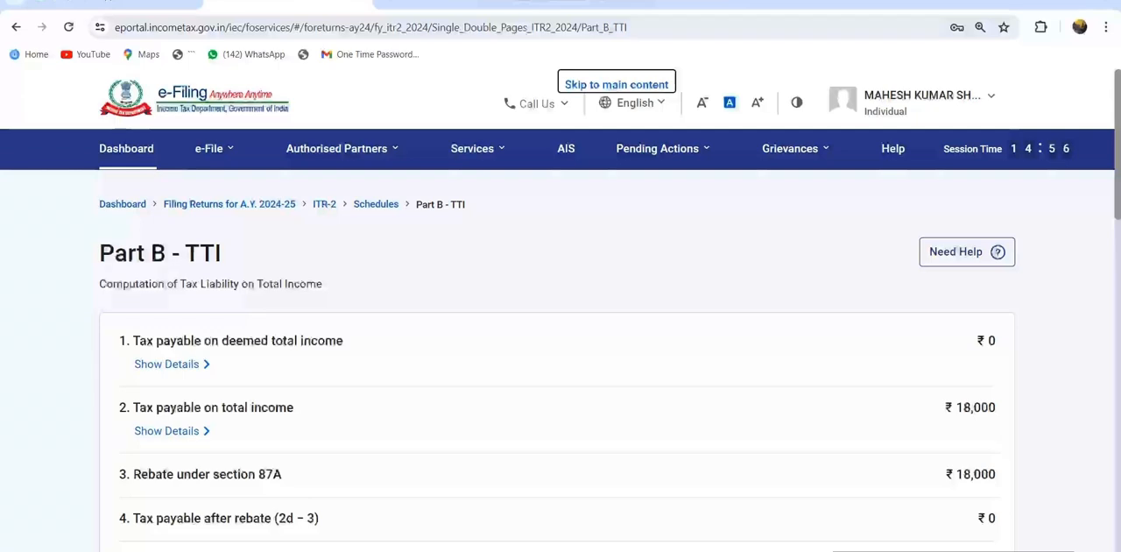
# Examine the tax payable and section 87A rebate in Part B - TTI and return to the schedules summary
pyautogui.scroll(-2, 561, 351)
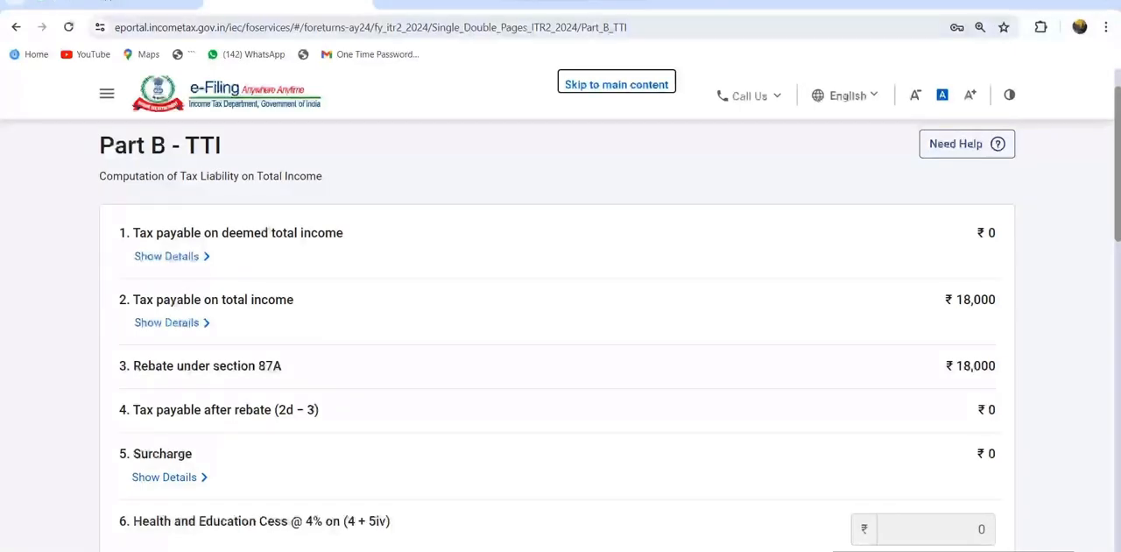
pyautogui.scroll(2, 560, 350)
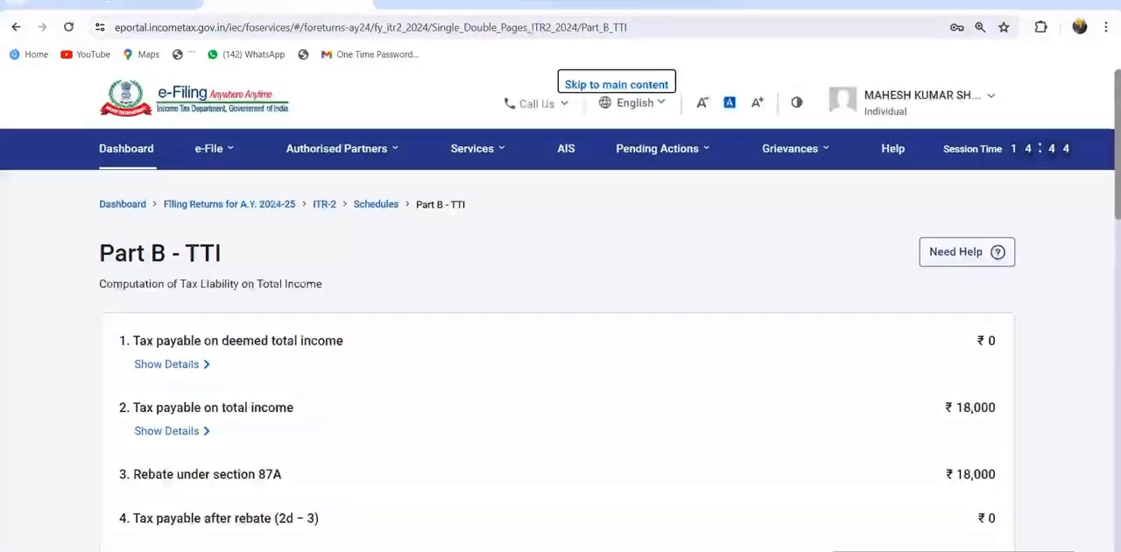
pyautogui.scroll(-10, 560, 351)
pyautogui.scroll(-3, 561, 350)
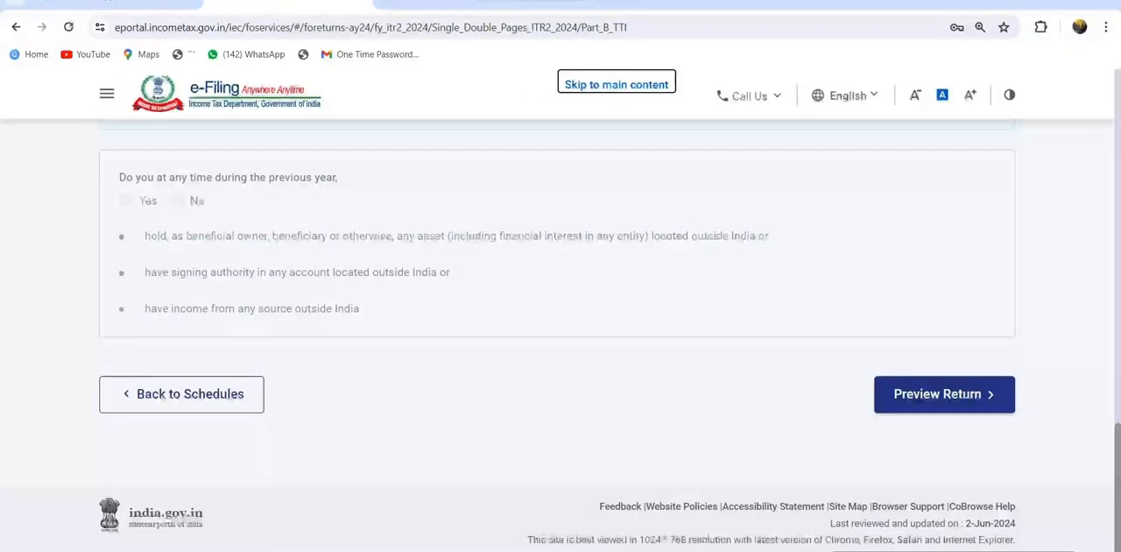
pyautogui.click(945, 394)
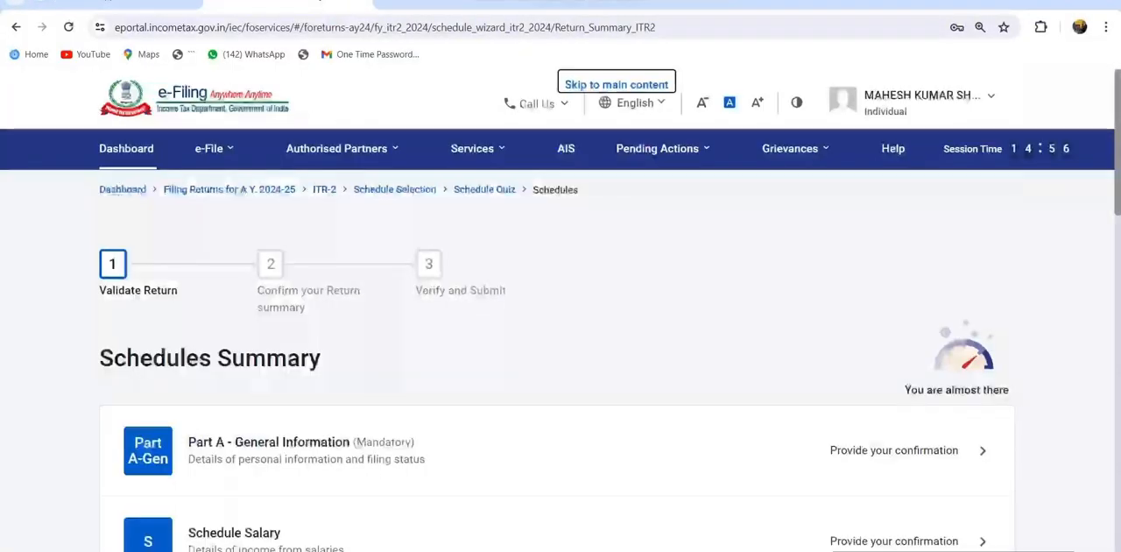
# Reopen Schedule Income from Other Sources and expand the section for income chargeable at special rates
pyautogui.scroll(-3, 561, 341)
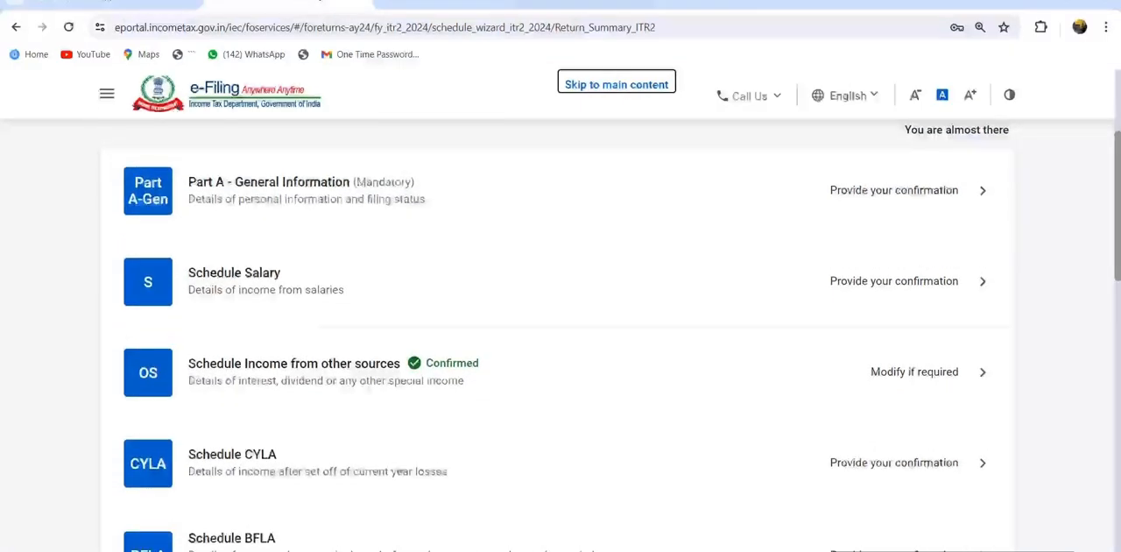
pyautogui.scroll(-2, 561, 341)
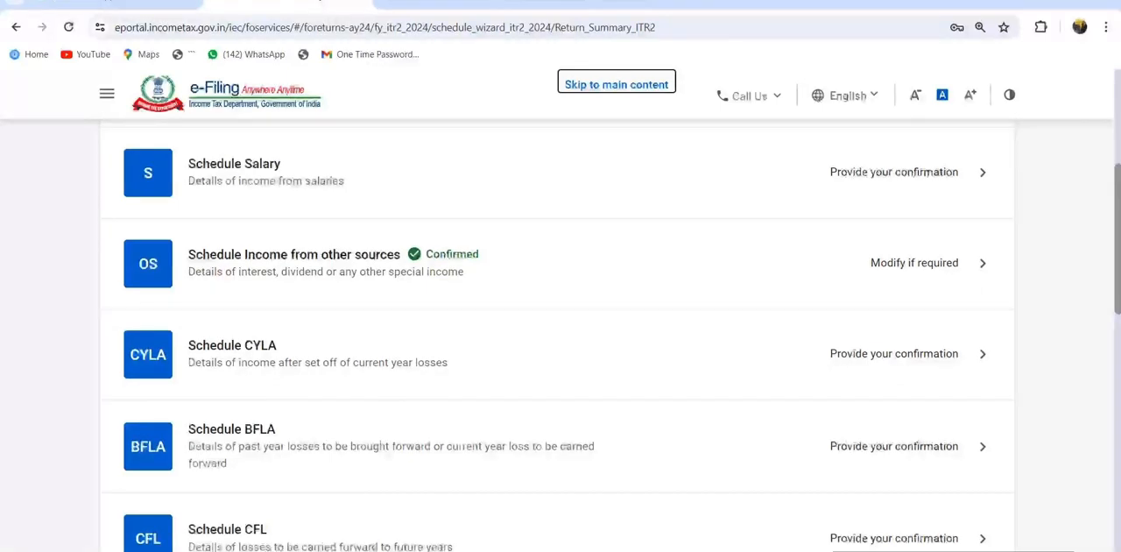
pyautogui.click(295, 255)
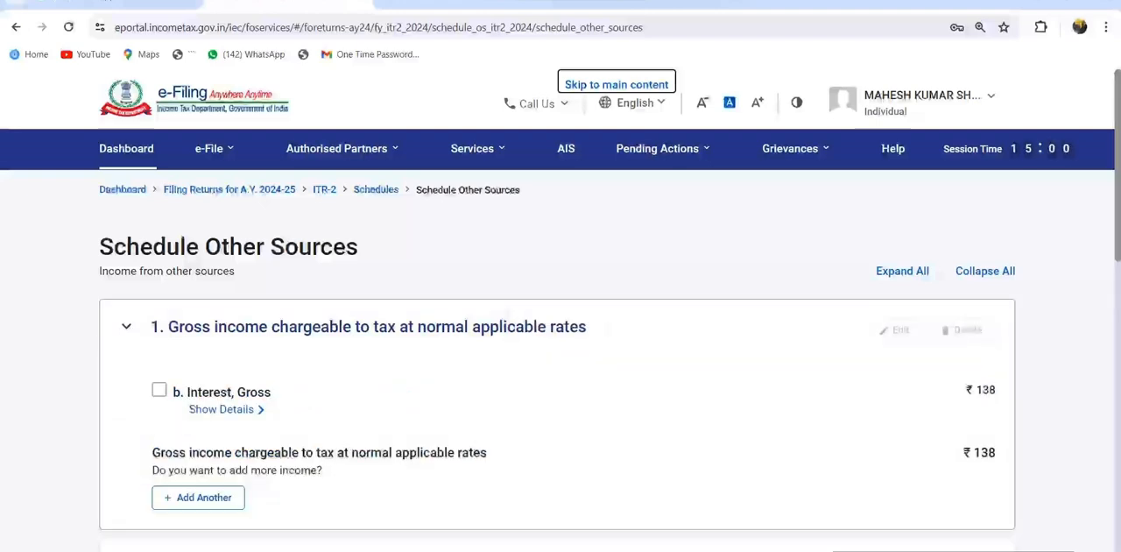
pyautogui.scroll(-2, 560, 350)
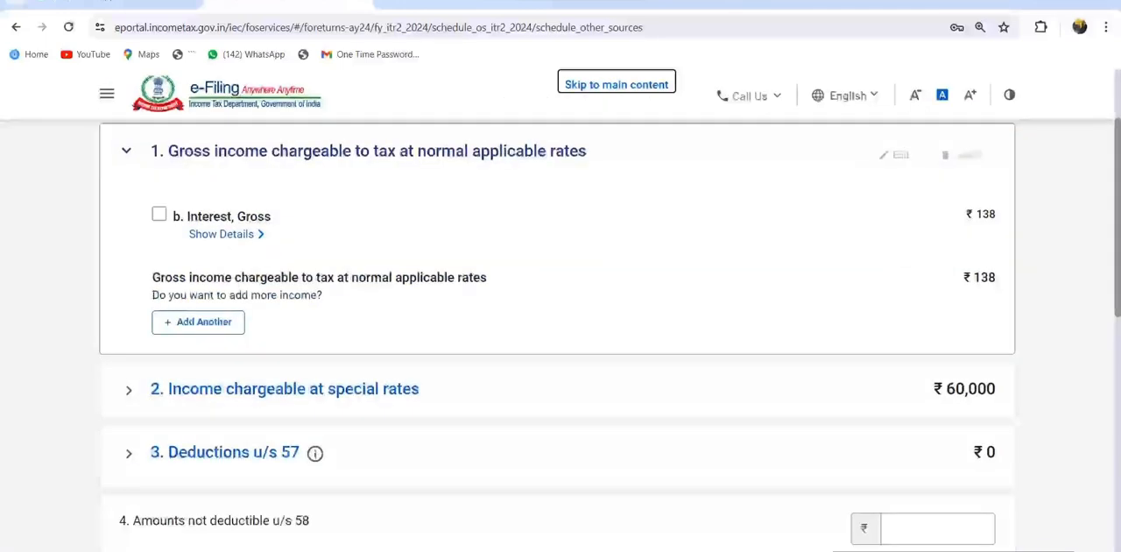
pyautogui.click(285, 389)
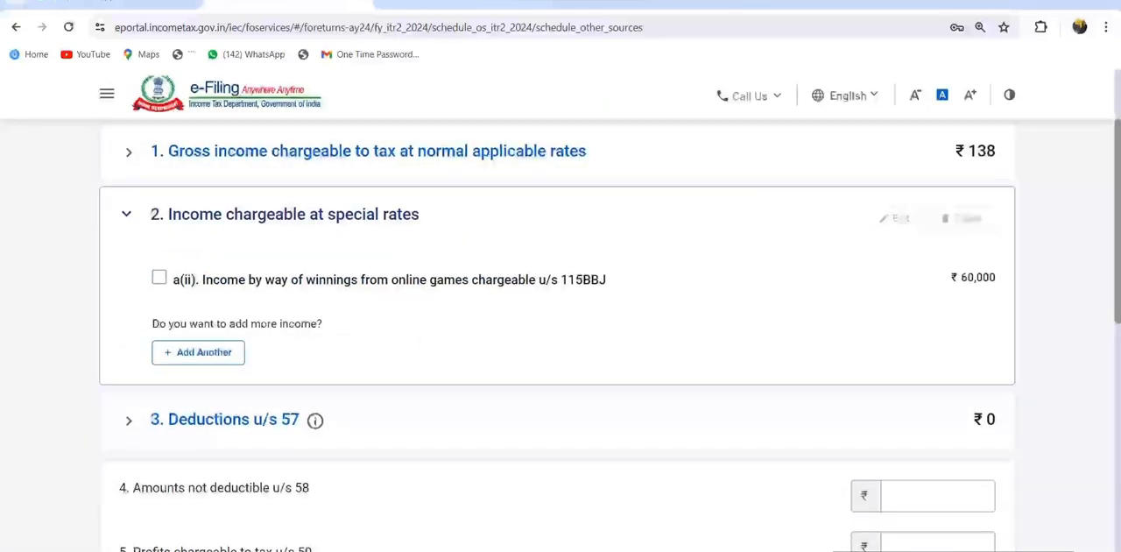
# Change the amount of the online games winnings entry u/s 115BBJ to 1,00,000 and save it to the schedule
pyautogui.click(159, 277)
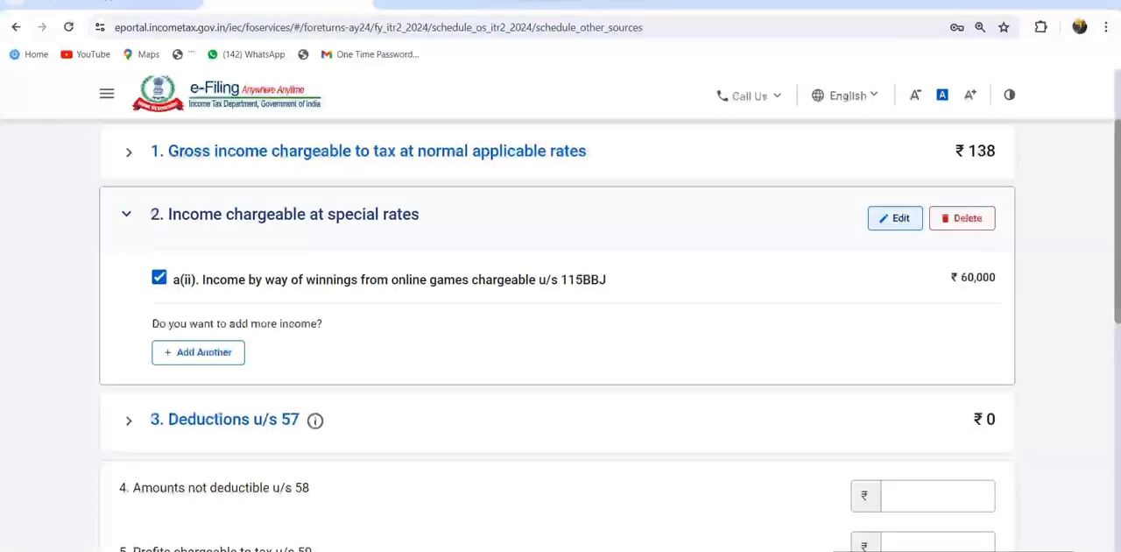
pyautogui.click(895, 218)
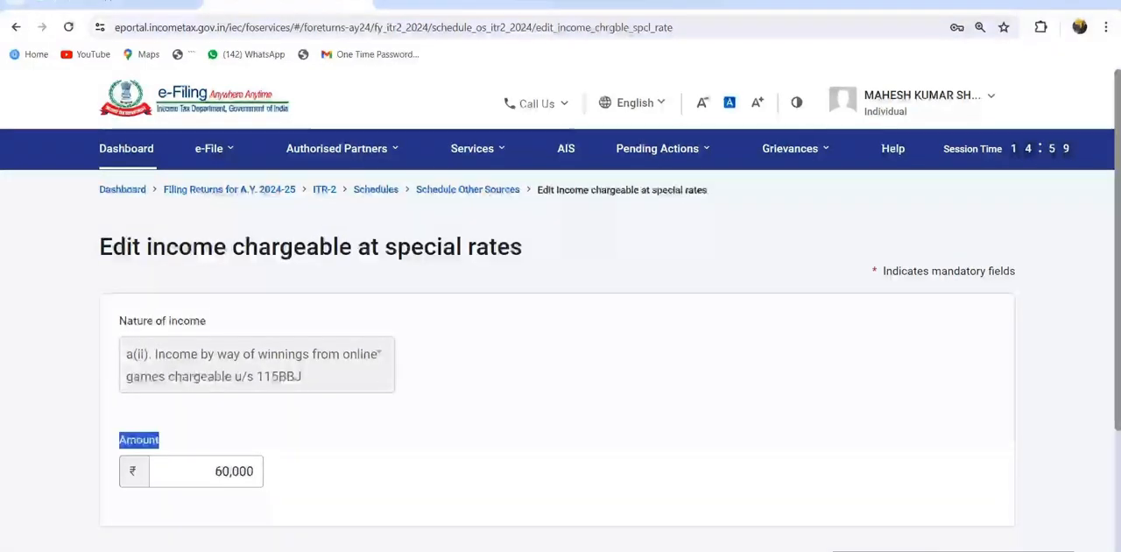
pyautogui.click(219, 471)
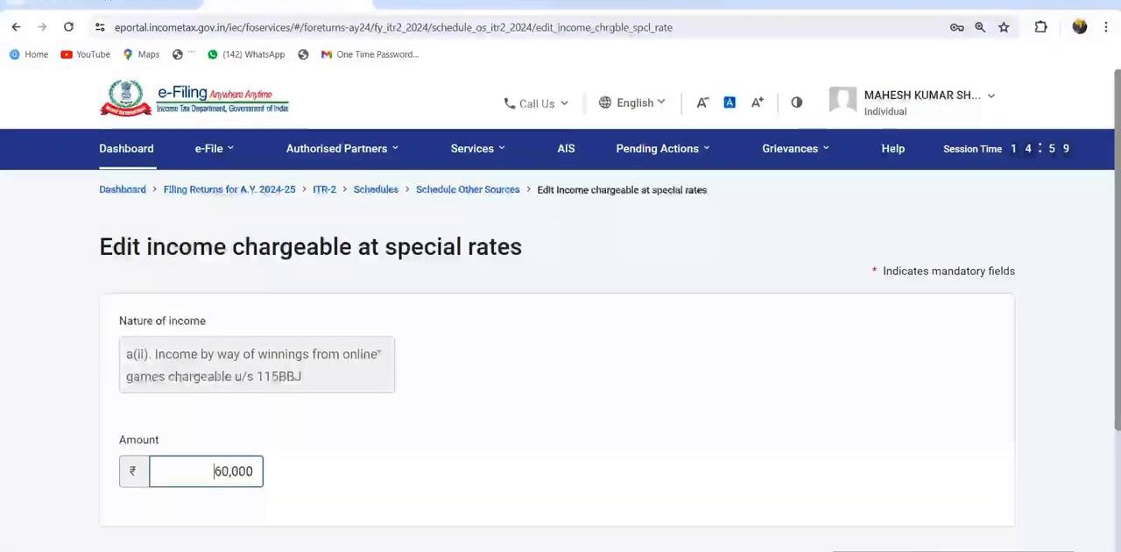
pyautogui.hotkey('ctrl', 'a')
pyautogui.write('1,00,000')
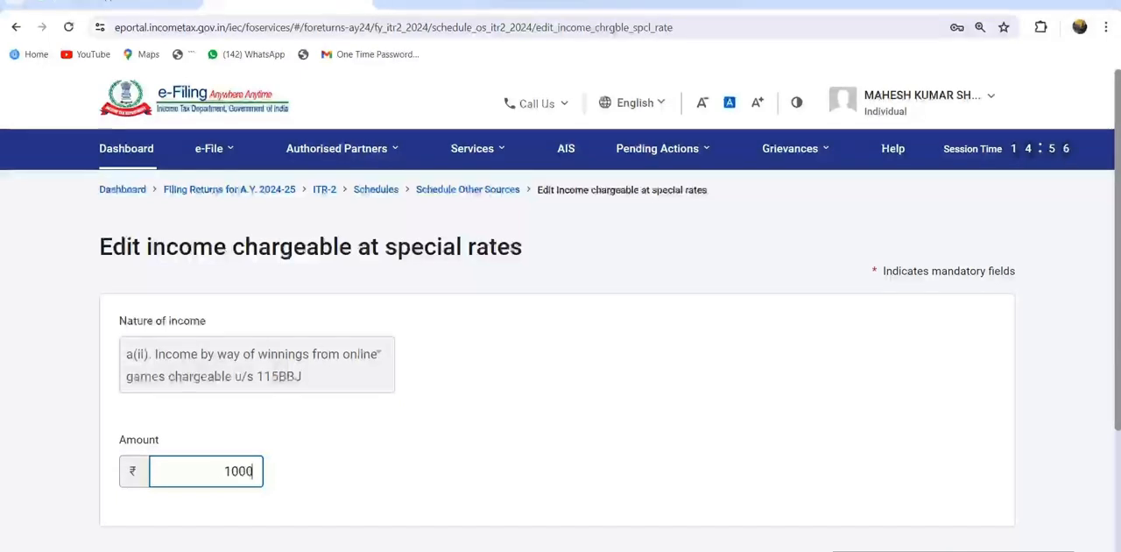
pyautogui.press('Tab')
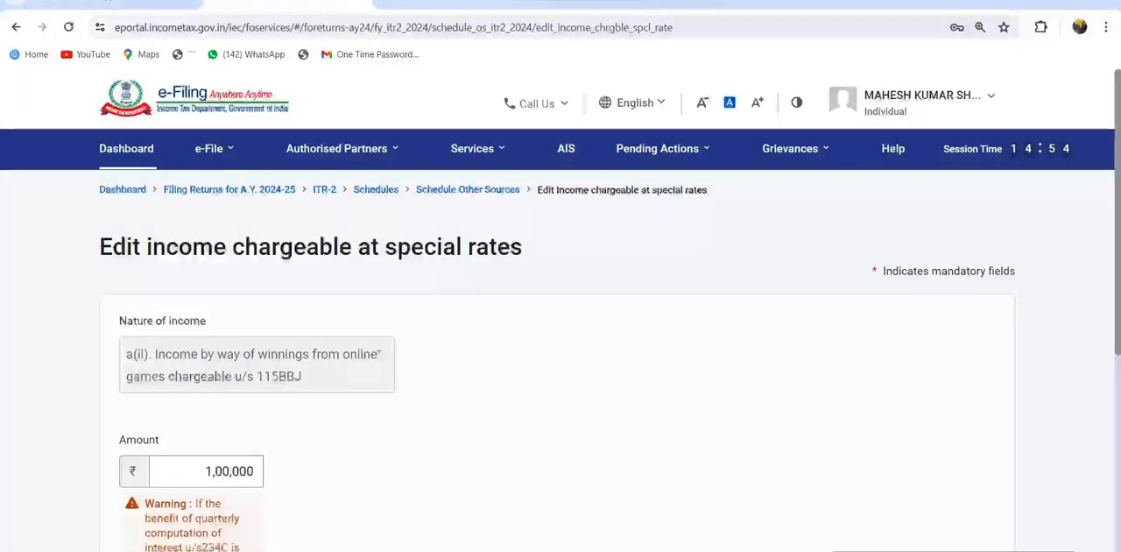
pyautogui.scroll(-5, 560, 350)
pyautogui.press('Return')
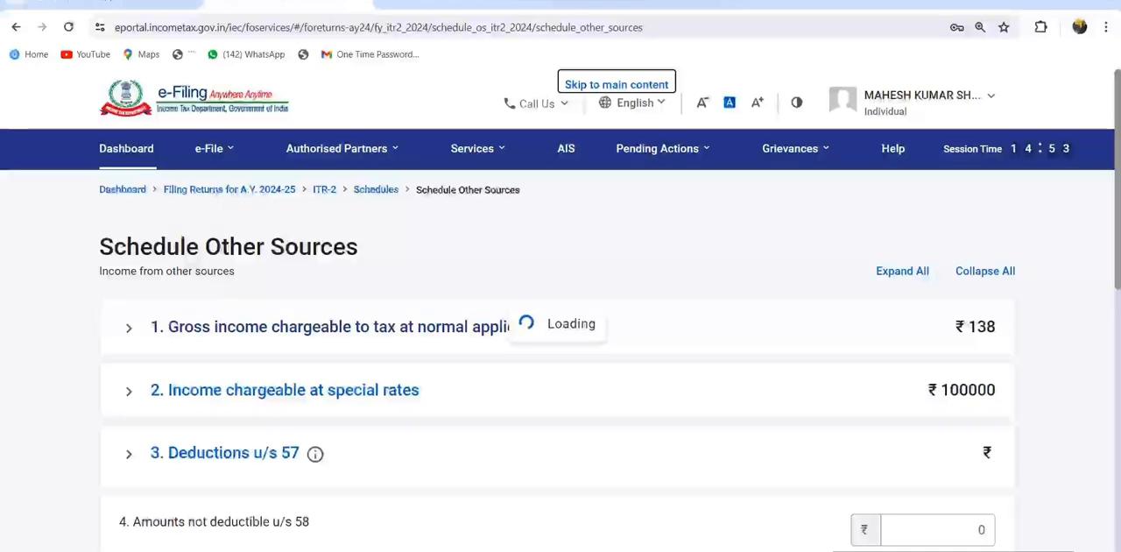
# Review Schedule Other Sources with the revised winnings amount and confirm the schedule
pyautogui.scroll(-3, 561, 351)
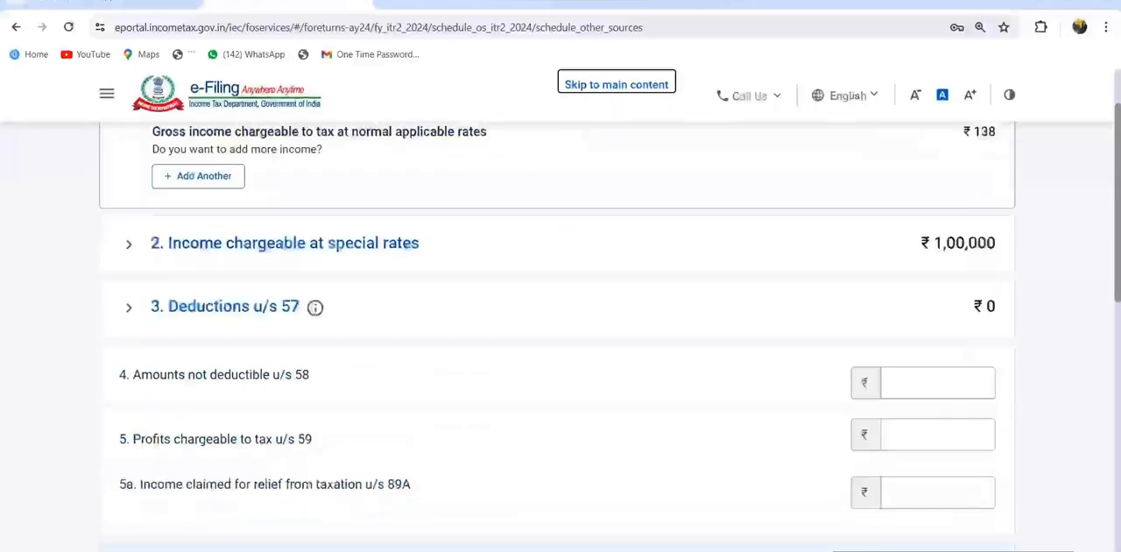
pyautogui.scroll(-3, 561, 350)
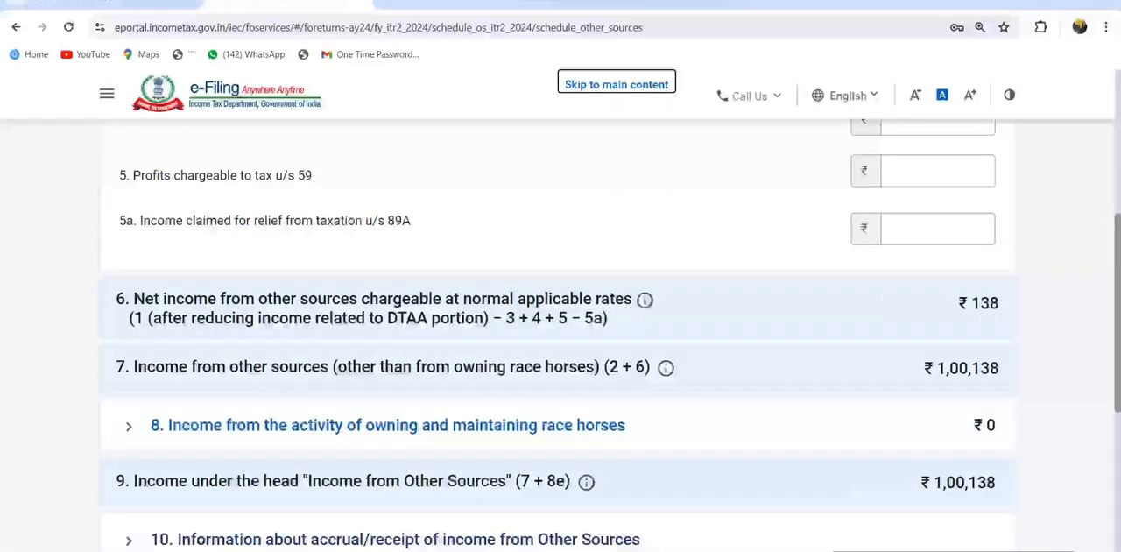
pyautogui.scroll(-3, 560, 350)
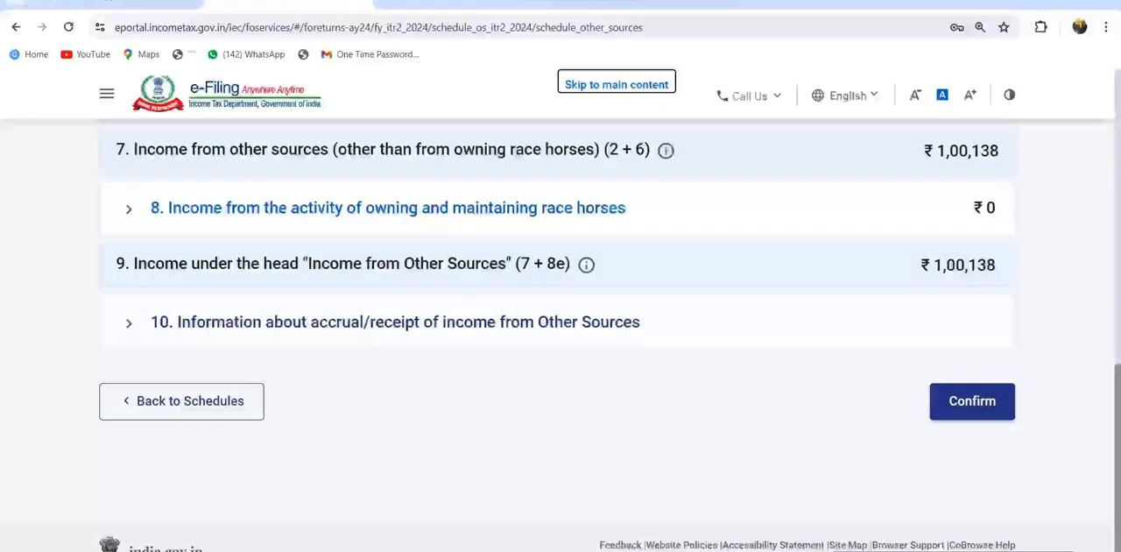
pyautogui.click(972, 401)
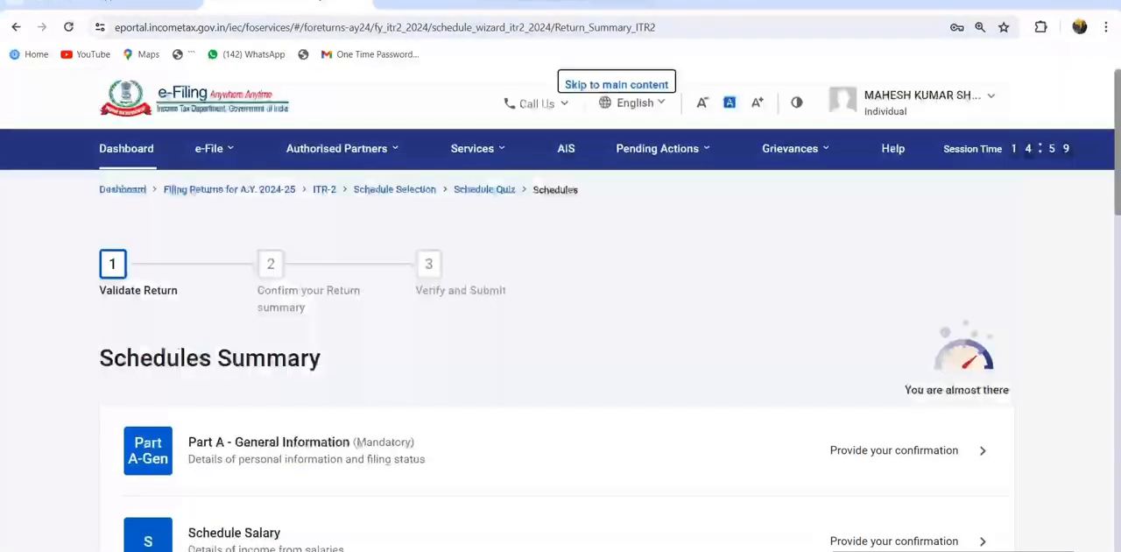
# Open Part B - TTI and examine the tax payable on total income, section 87A rebate, cess and gross tax liability
pyautogui.scroll(-15, 560, 333)
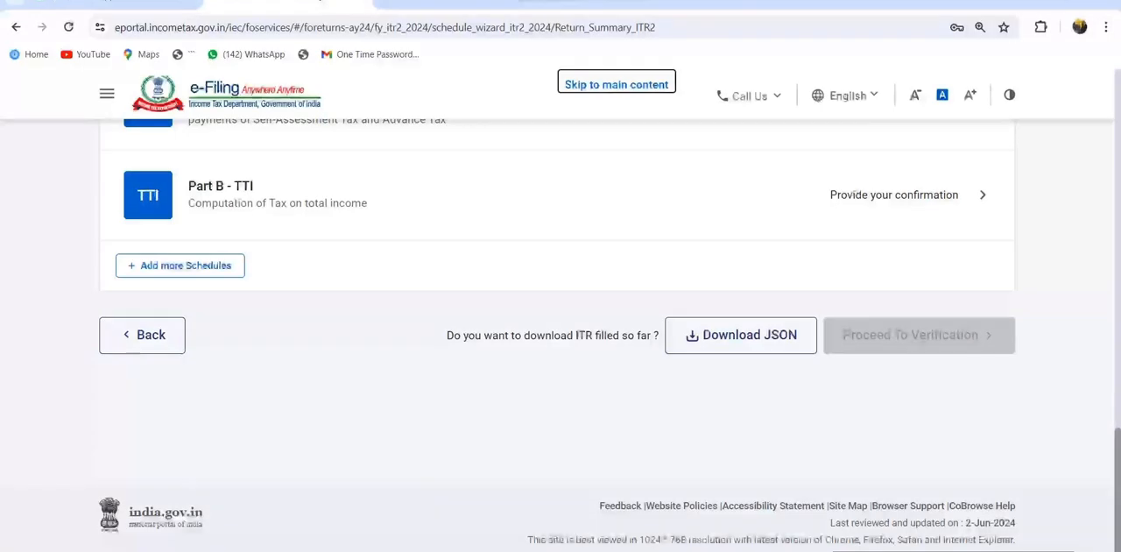
pyautogui.click(221, 188)
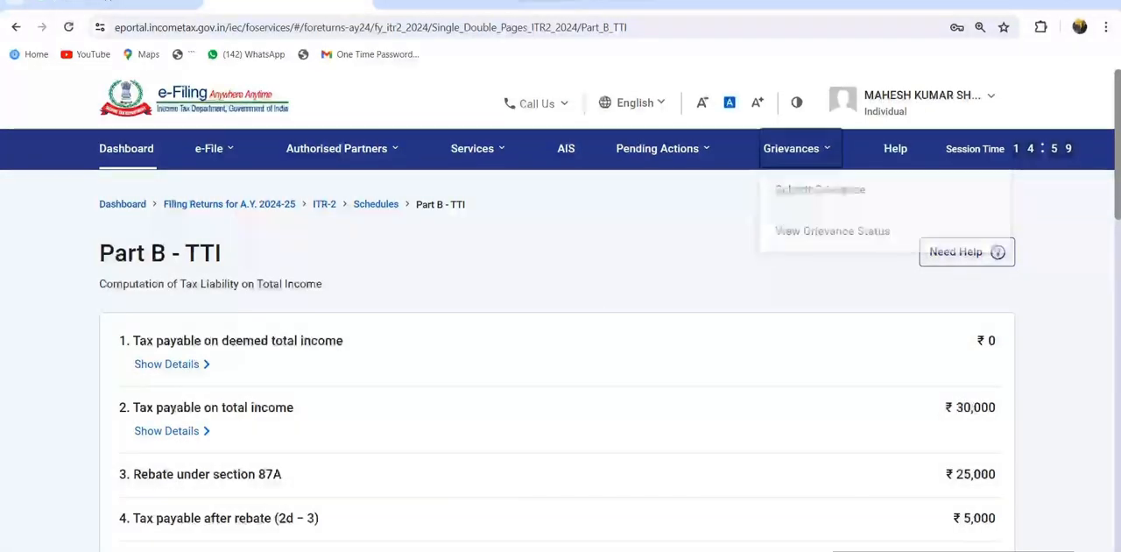
pyautogui.scroll(-1, 561, 350)
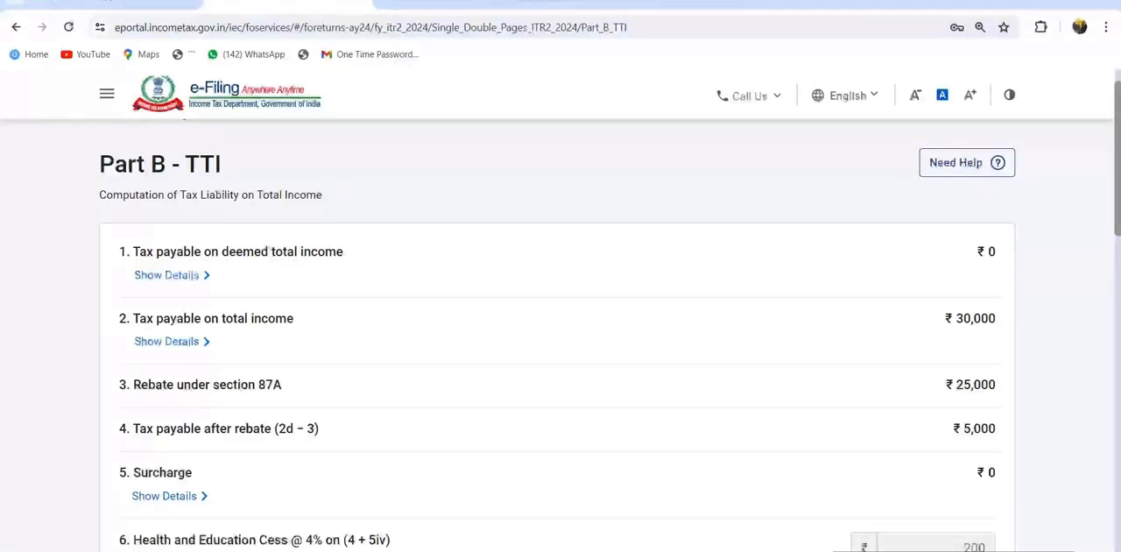
pyautogui.moveTo(128, 385)
pyautogui.mouseDown()
pyautogui.moveTo(282, 385)
pyautogui.moveTo(119, 385)
pyautogui.mouseUp()
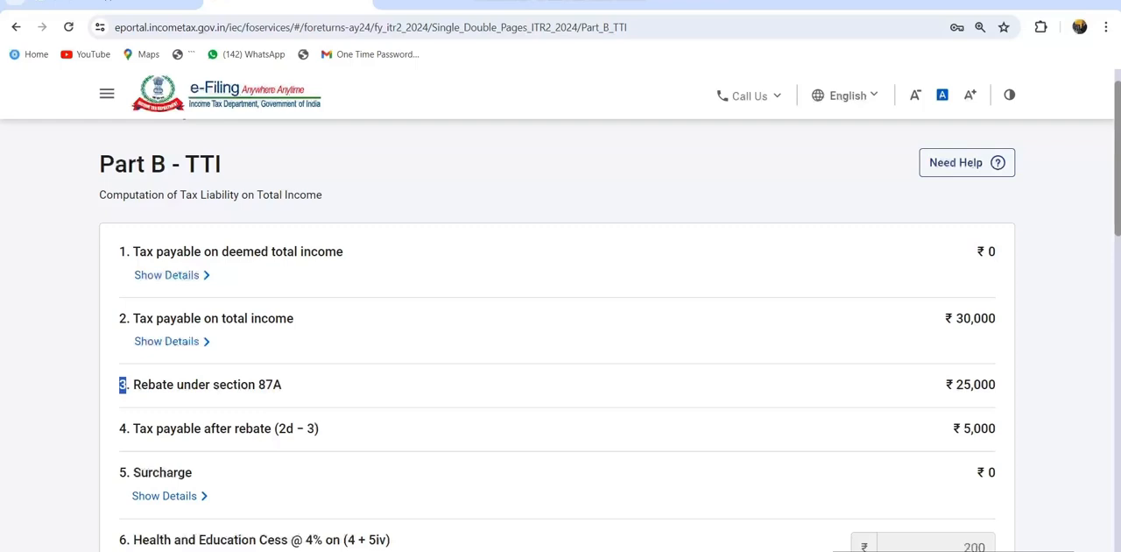
pyautogui.scroll(-3, 561, 350)
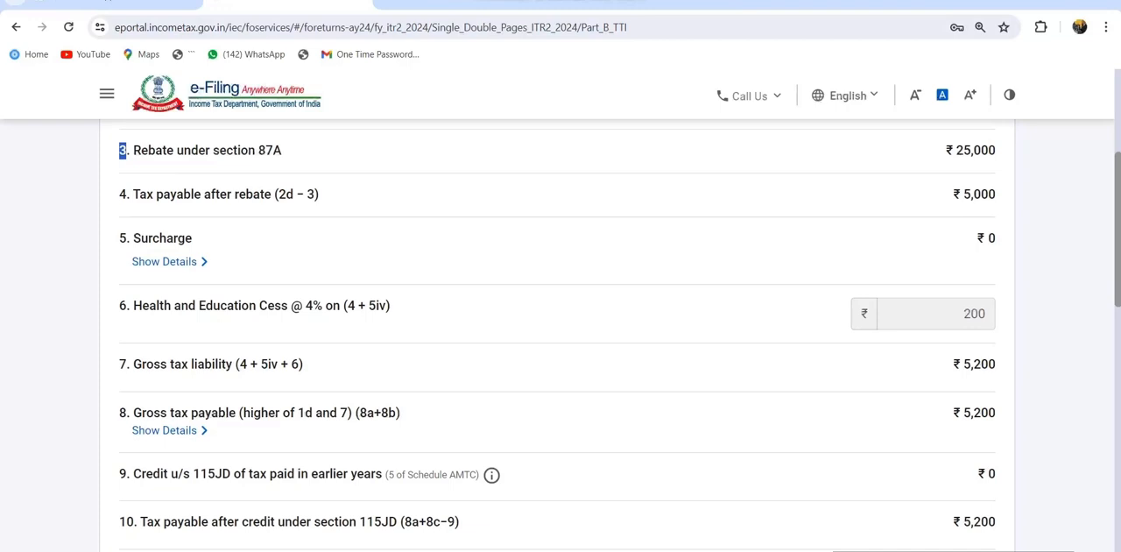
pyautogui.scroll(1, 561, 351)
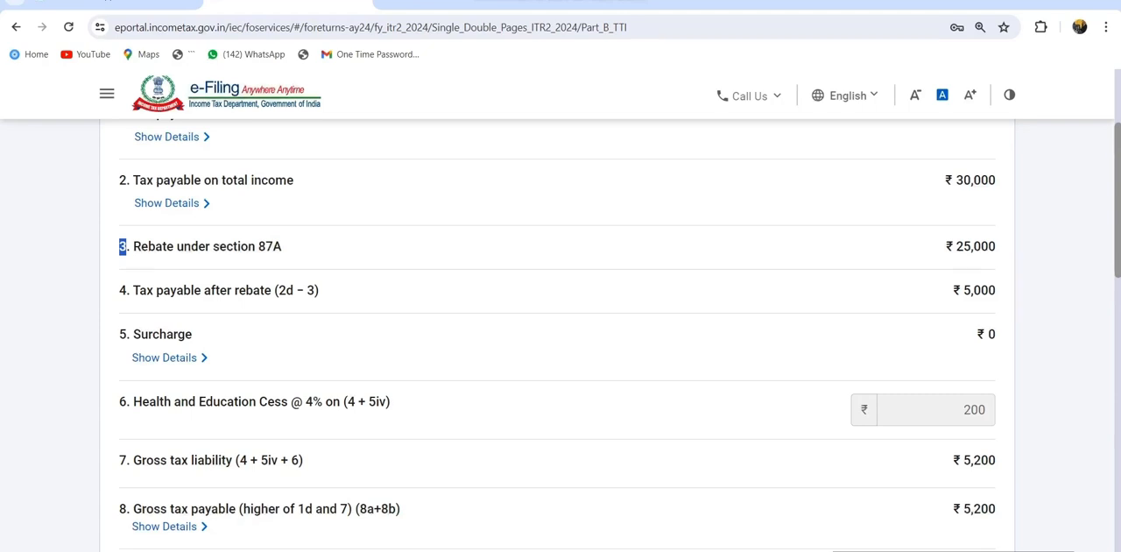
pyautogui.scroll(-3, 561, 351)
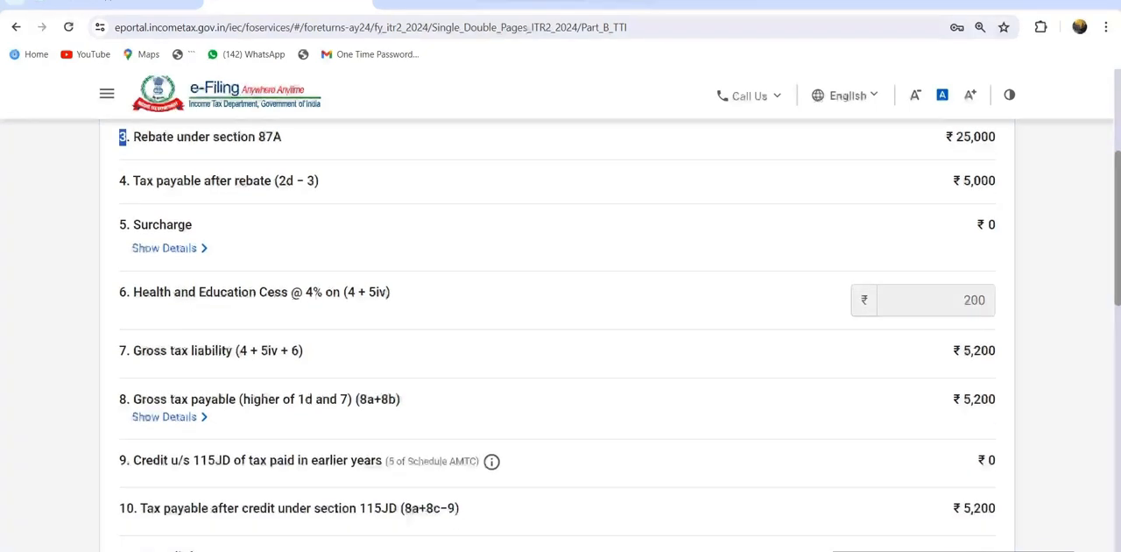
pyautogui.scroll(5, 560, 351)
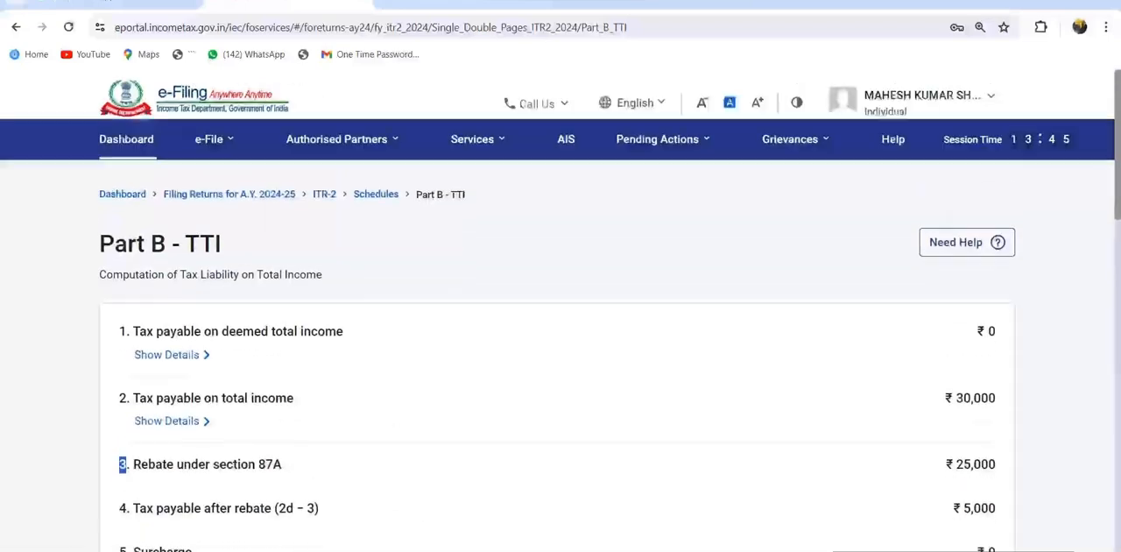